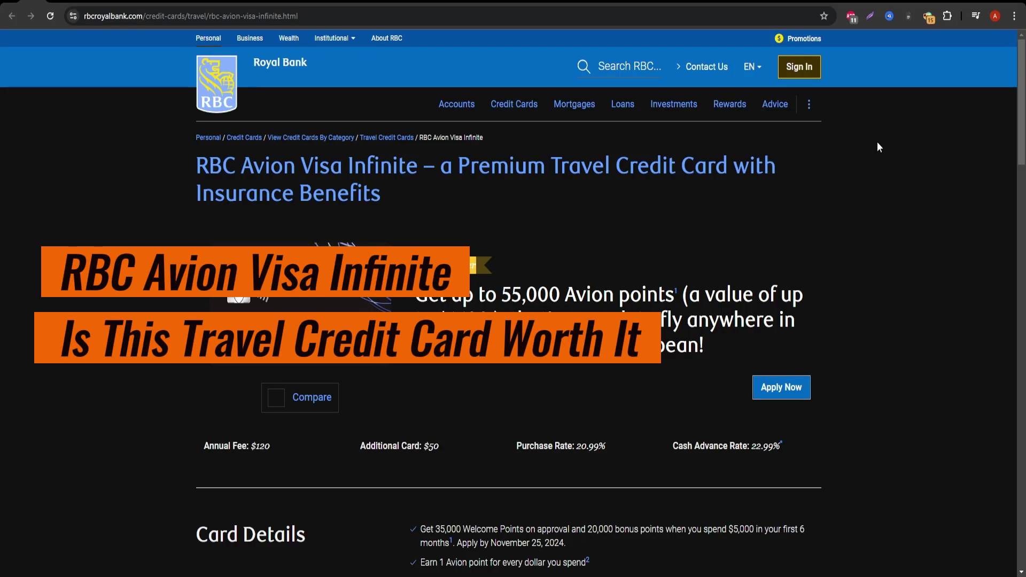
# - Autoscroll down the Avion Visa Infinite page to the Travel rewards section
pyautogui.middleClick(878, 143)
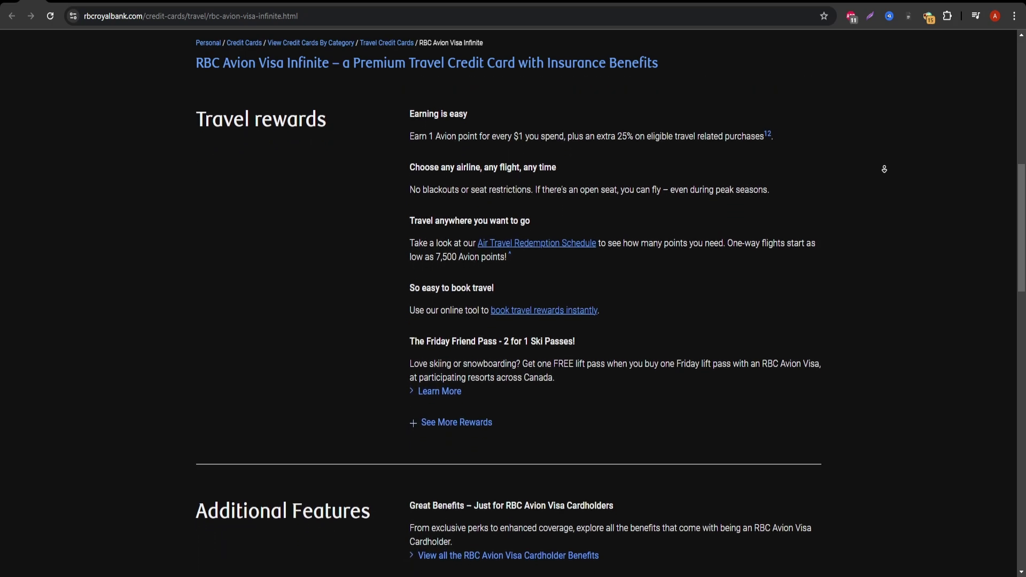
# - Stop at Travel rewards and expand the extra rewards with See More Rewards
pyautogui.middleClick(884, 169)
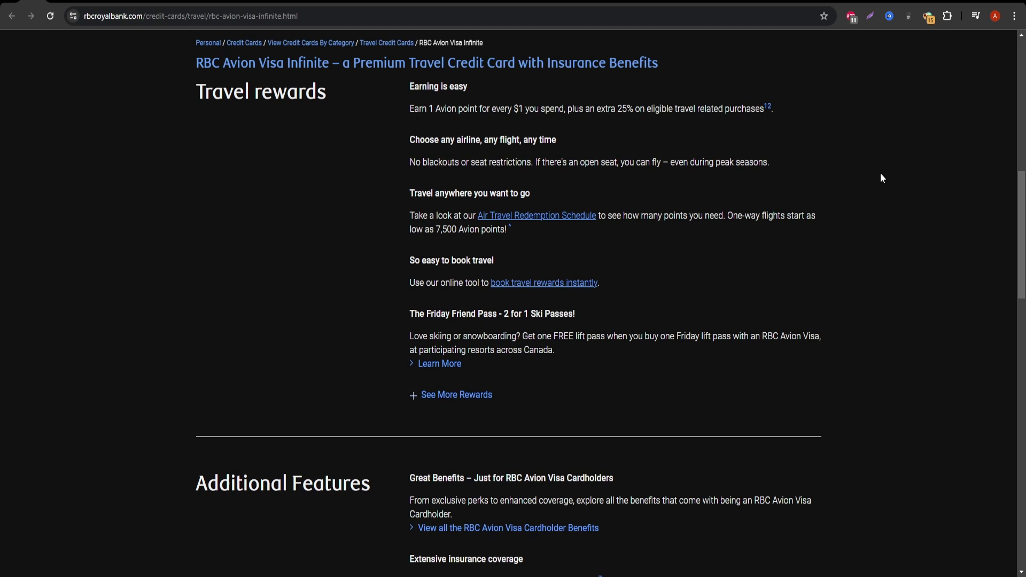
pyautogui.click(446, 397)
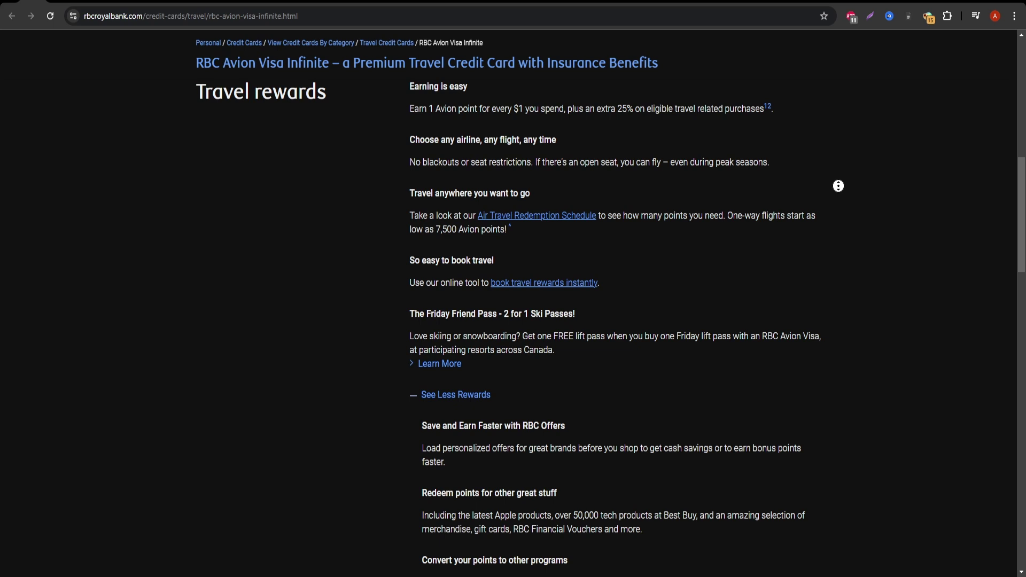
pyautogui.scroll(-1, 837, 189)
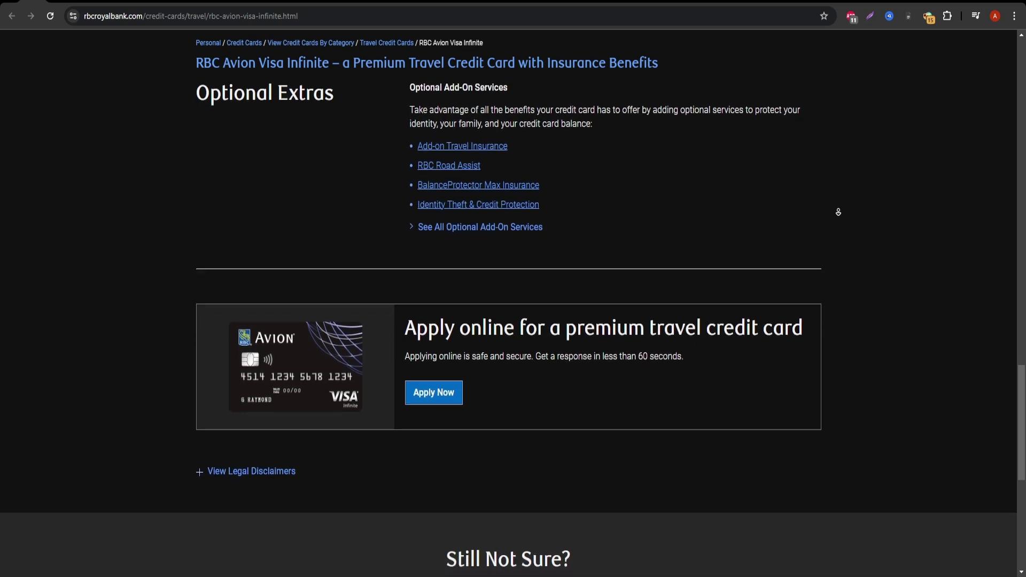
# - Open View Legal Disclaimers and autoscroll through the fine print to Still Not Sure
pyautogui.middleClick(839, 214)
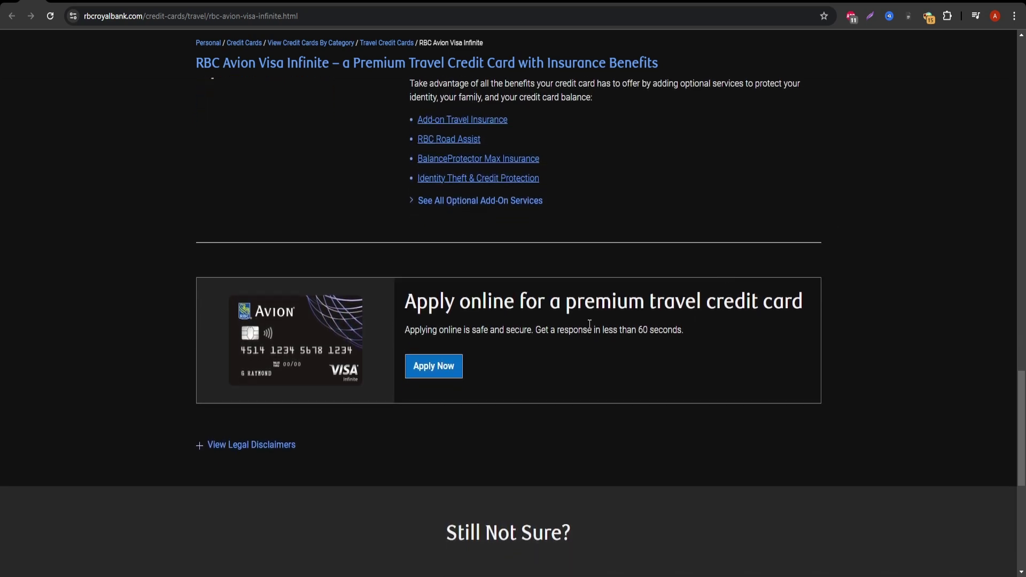
pyautogui.click(218, 452)
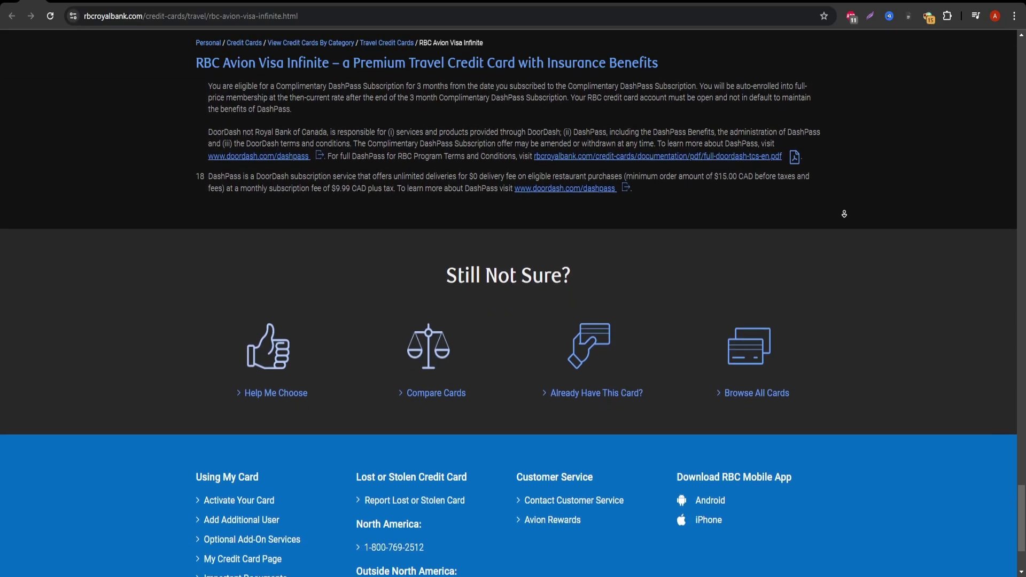
pyautogui.middleClick(844, 215)
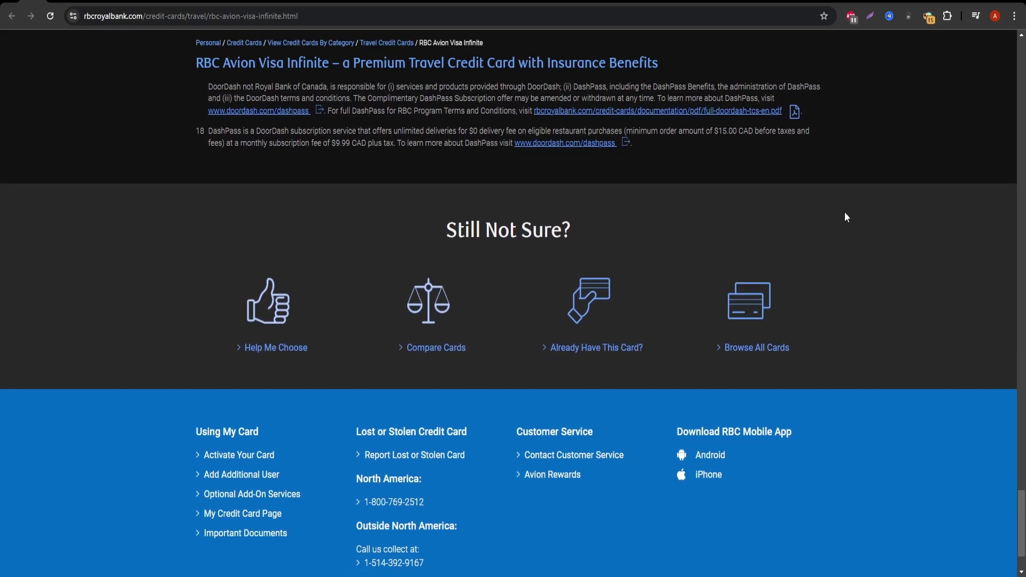